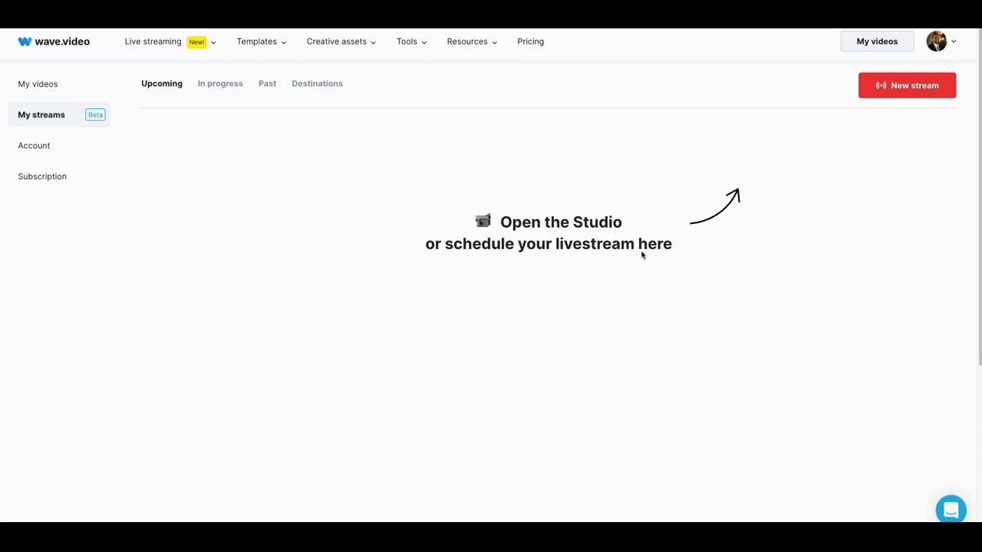
Start a new stream and title it 'My New Stream'.
left_click(908, 91)
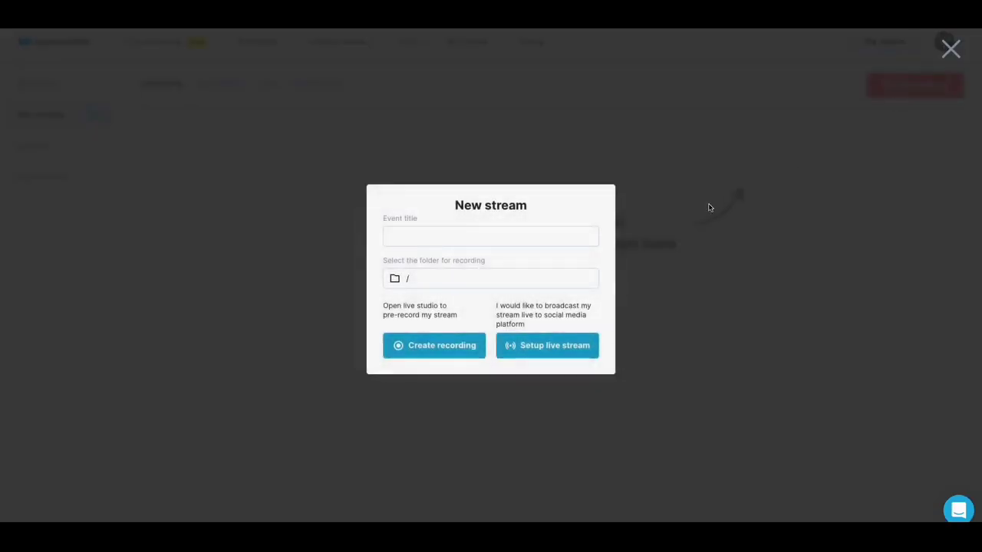
left_click(518, 236)
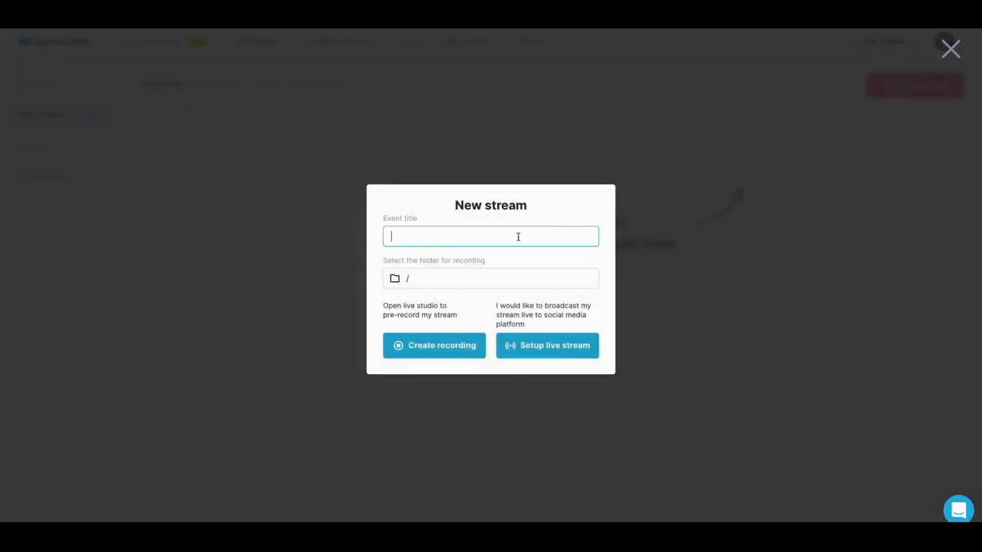
type("My ")
type("New ")
type("Stream ")
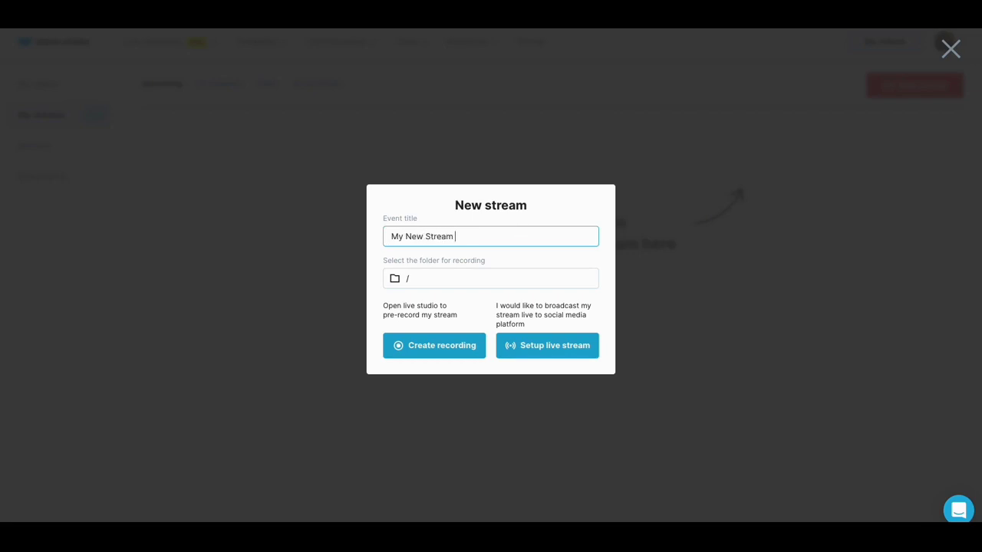
type("Fe")
key("BackSpace")
key("BackSpace")
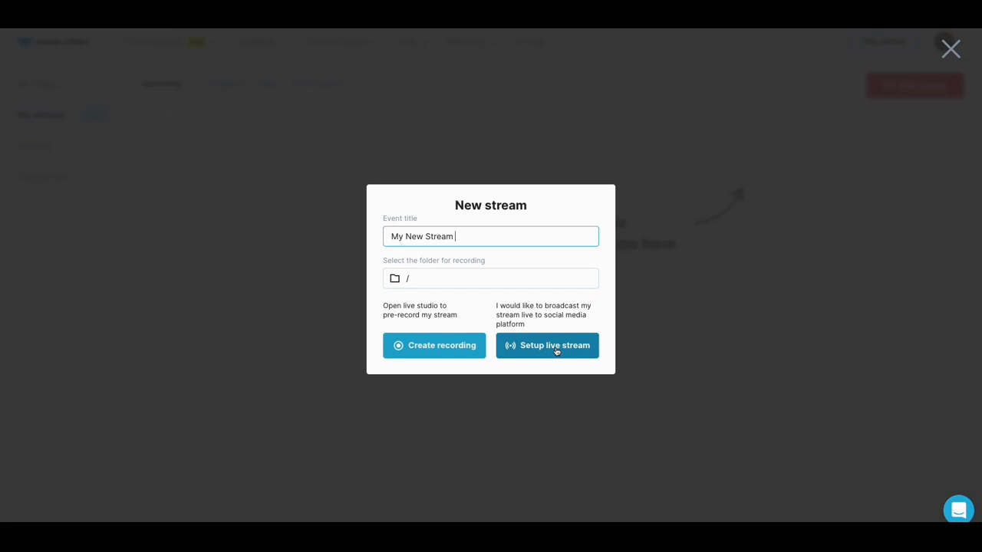
Choose a live broadcast scheduled for Feb 4, 2022 at 6:25 PM with a social announcement.
left_click(557, 351)
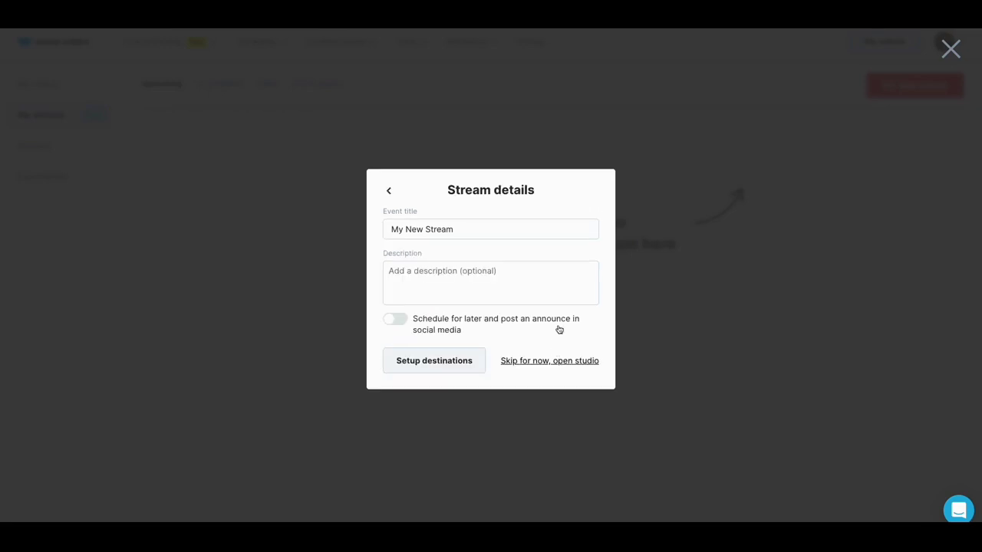
left_click(524, 286)
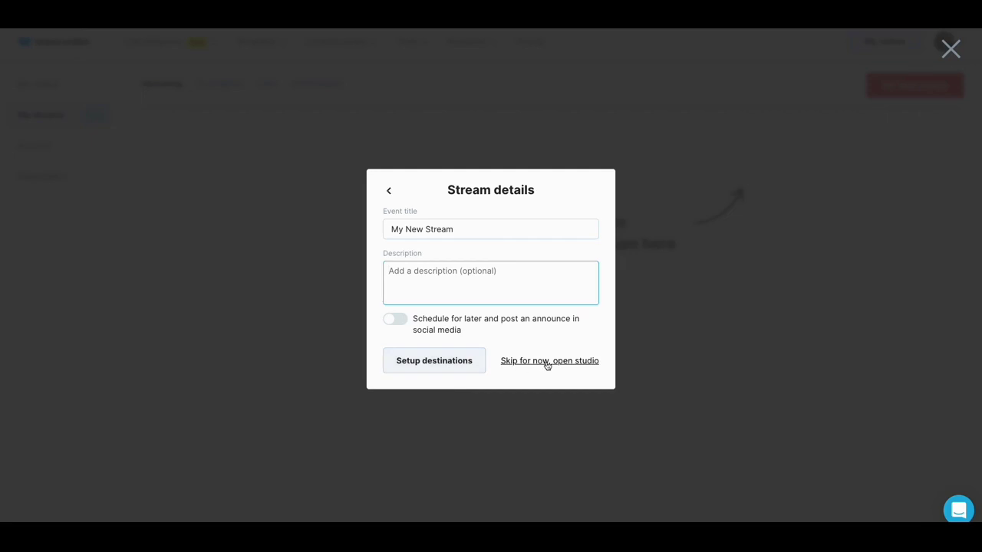
left_click(402, 323)
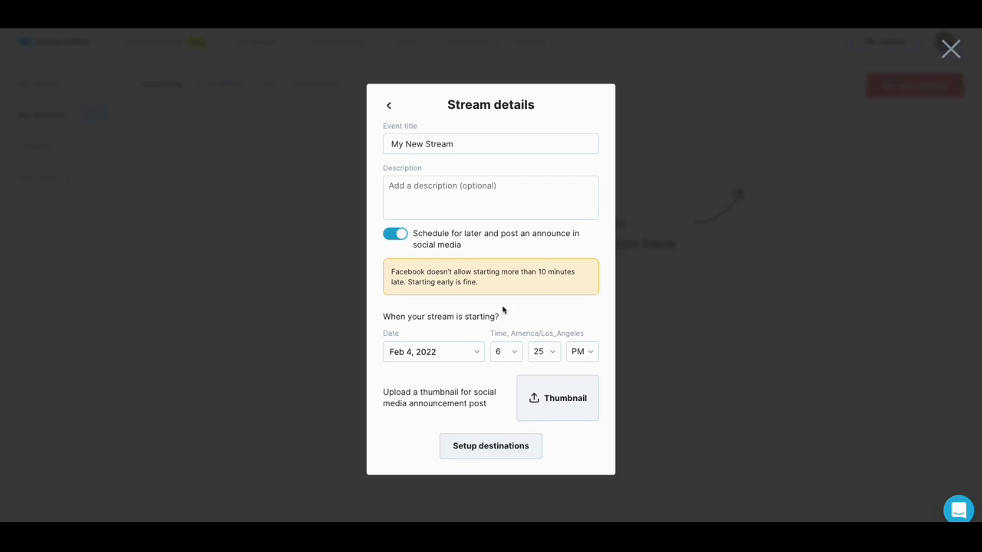
left_click(482, 439)
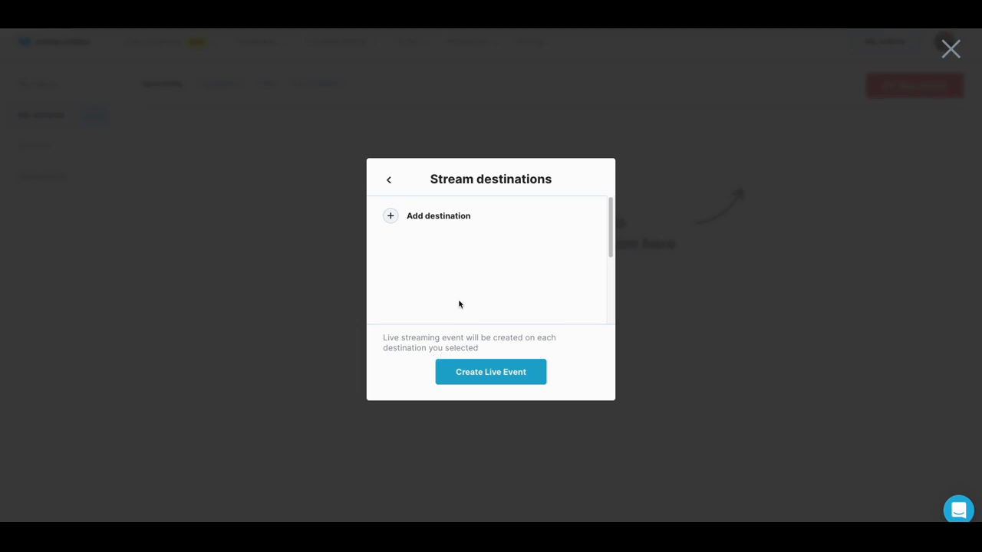
Browse the destination types: Facebook page, group, profile, YouTube and Custom RTMP.
left_click(391, 218)
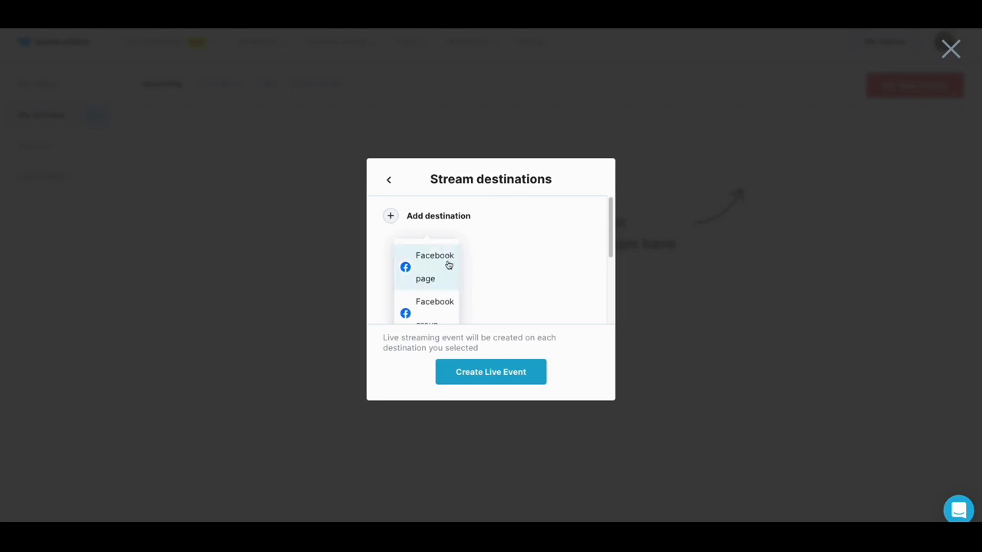
scroll(449, 265, "down", 2)
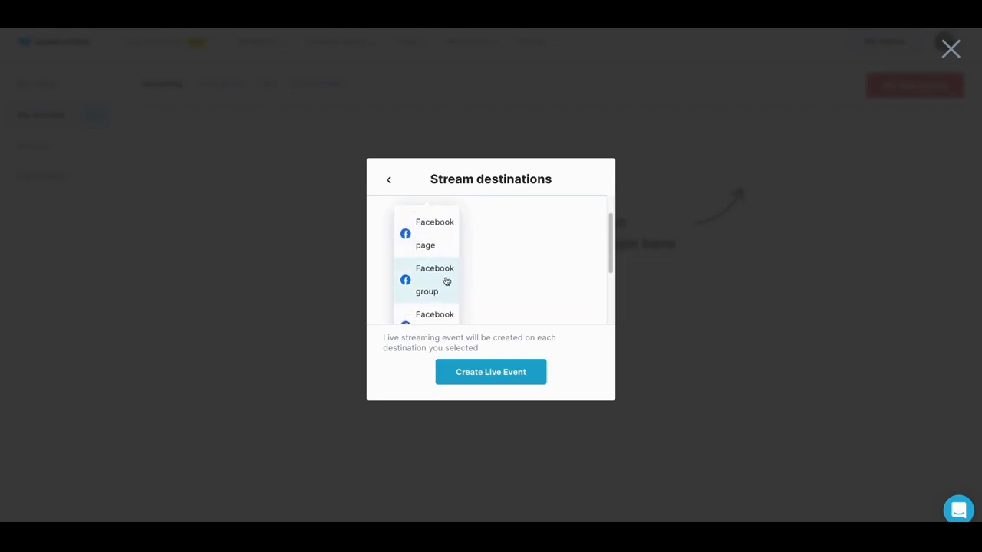
scroll(446, 282, "down", 2)
scroll(444, 299, "down", 1)
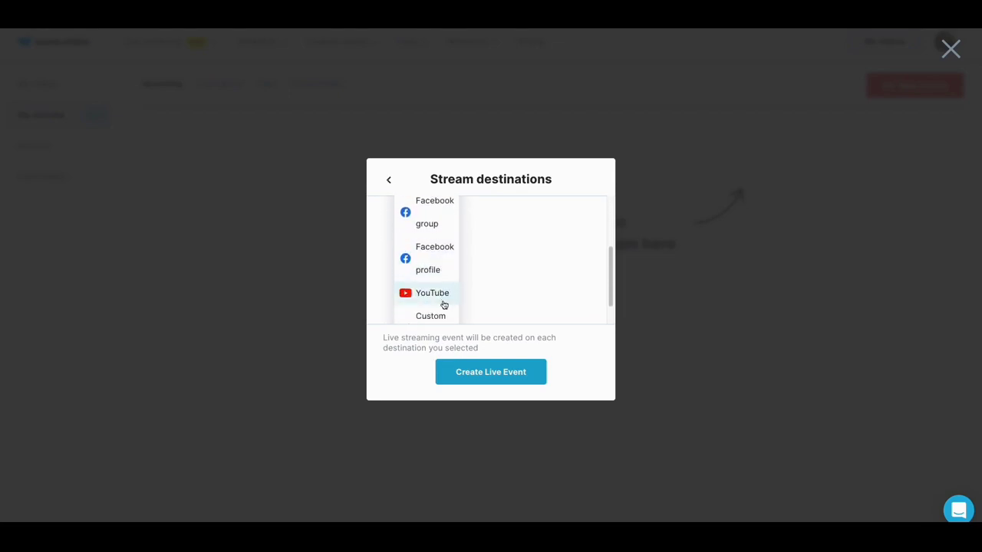
scroll(443, 304, "down", 1)
scroll(444, 306, "down", 1)
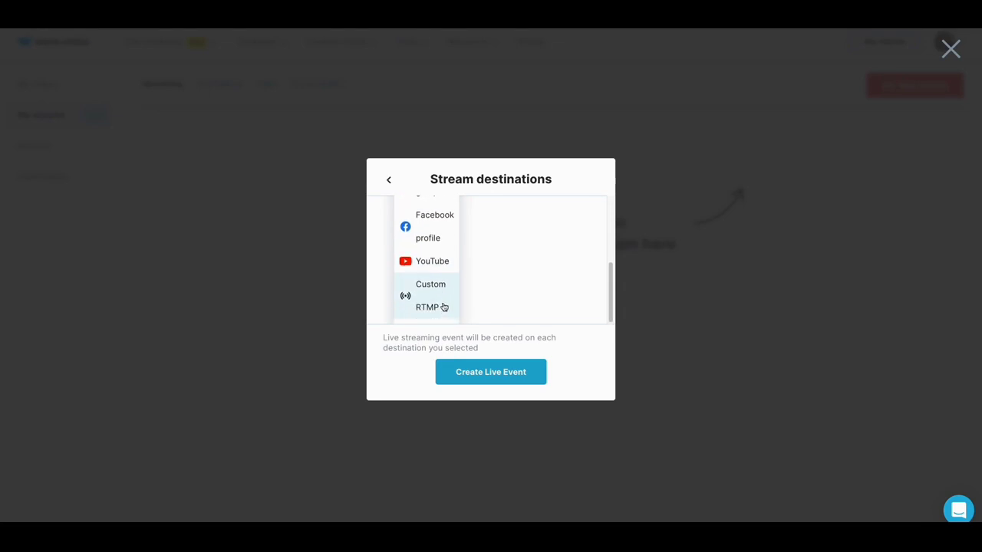
scroll(443, 297, "up", 1)
scroll(443, 297, "up", 4)
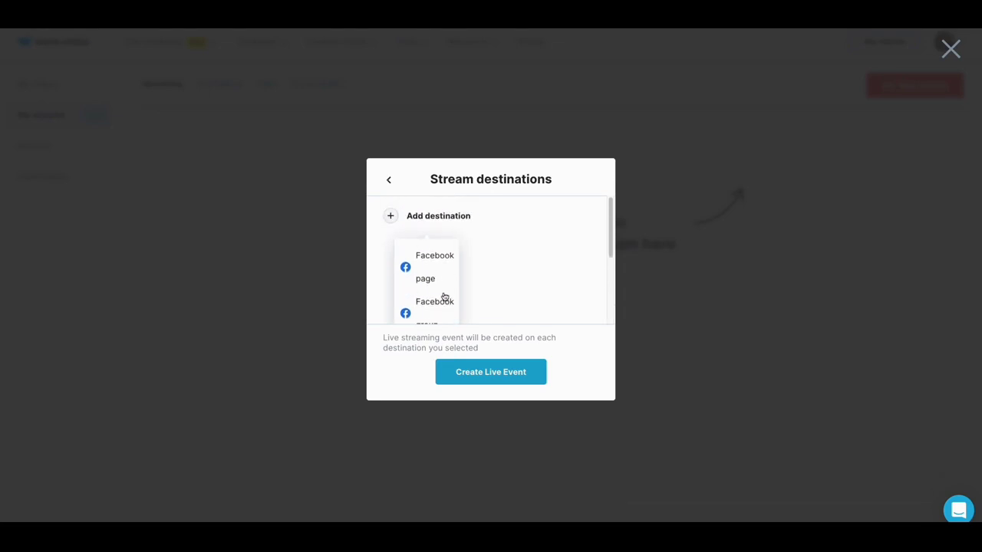
scroll(446, 270, "down", 1)
scroll(445, 269, "down", 1)
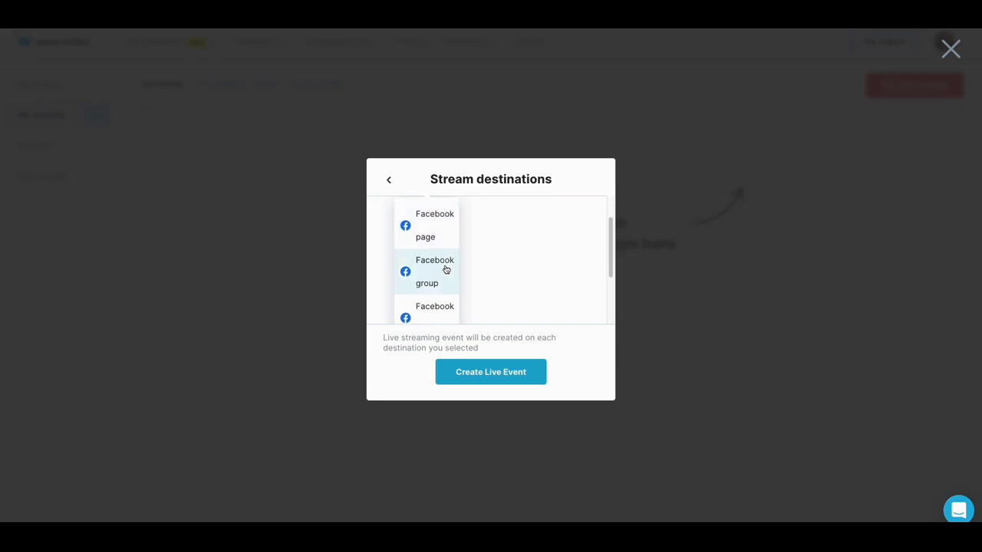
scroll(445, 269, "up", 2)
scroll(445, 277, "down", 1)
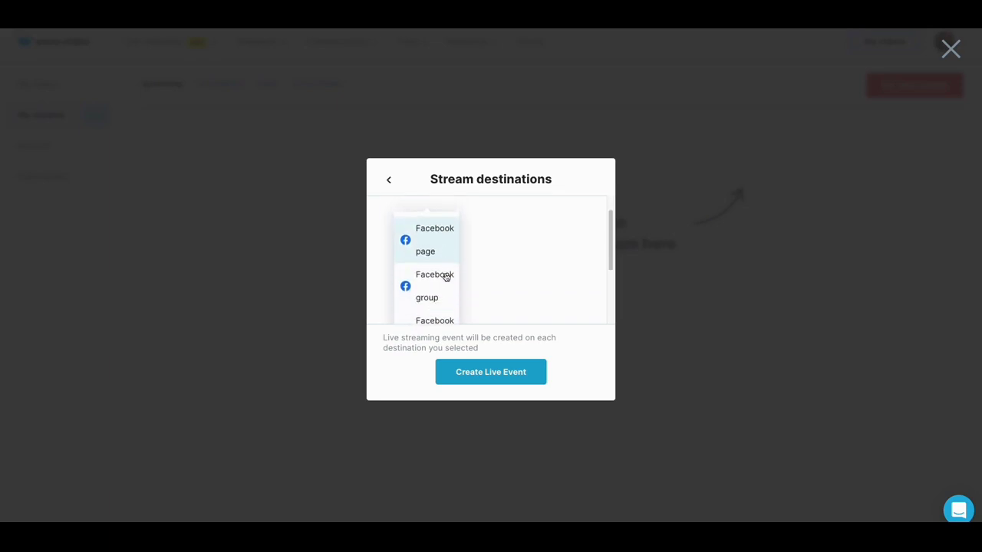
scroll(442, 257, "down", 1)
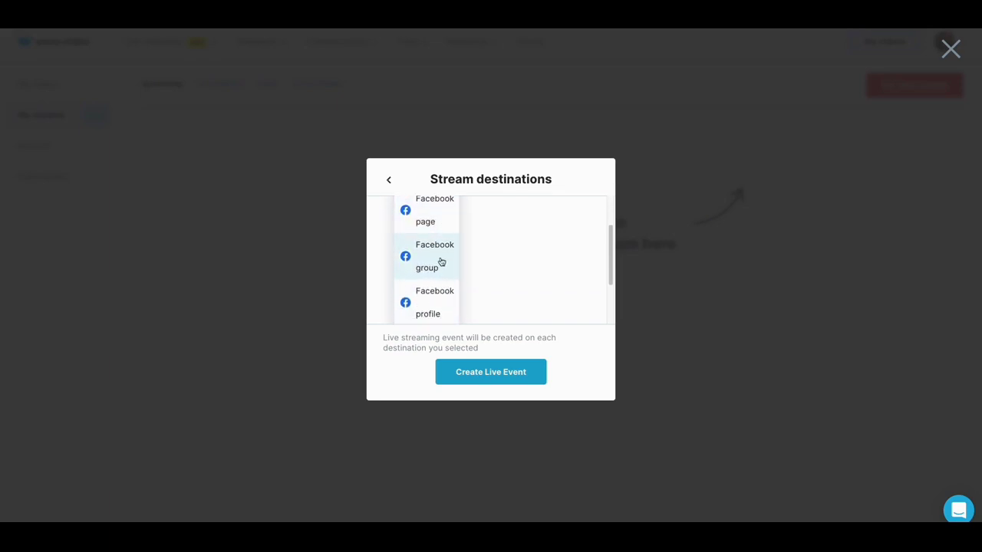
scroll(440, 280, "down", 1)
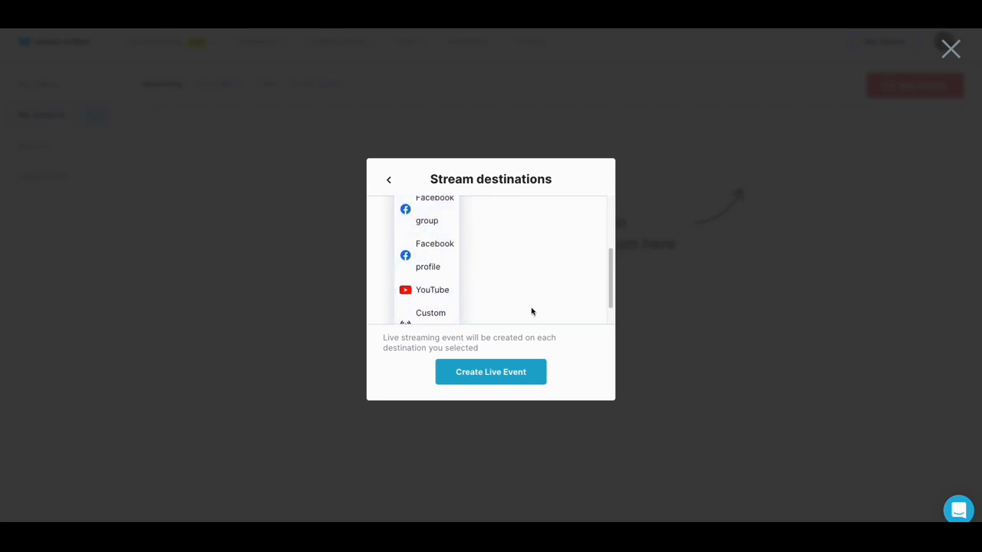
Back out of destinations and stream details to the New stream dialog.
left_click(389, 181)
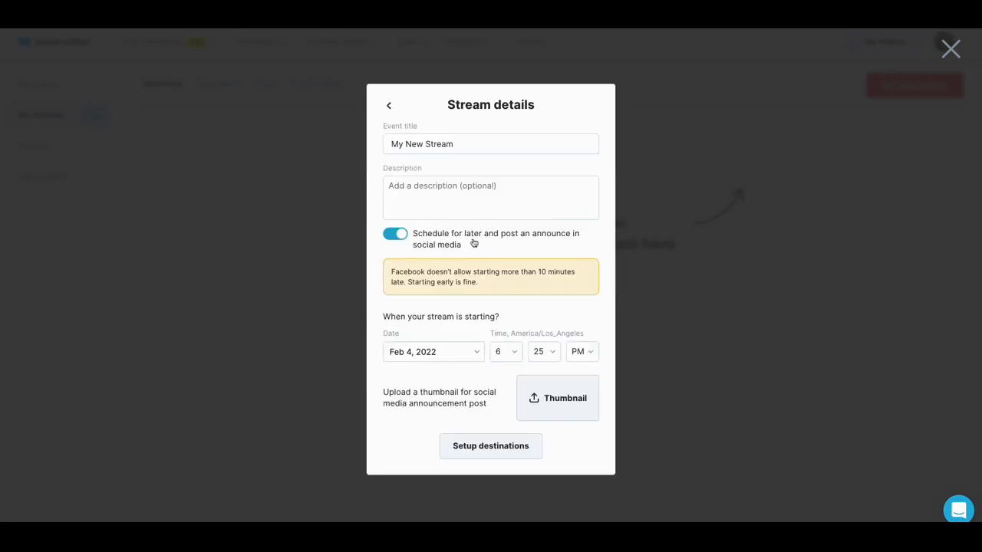
left_click(390, 109)
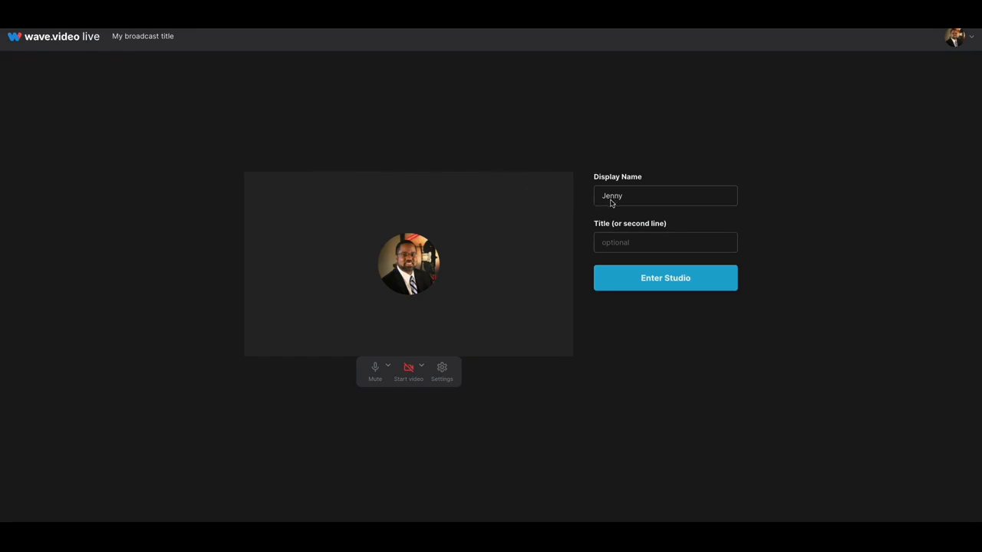
Enter the studio, try the Sleek, plain, Bubble and Digital themes, then choose BRICK.
left_click(672, 285)
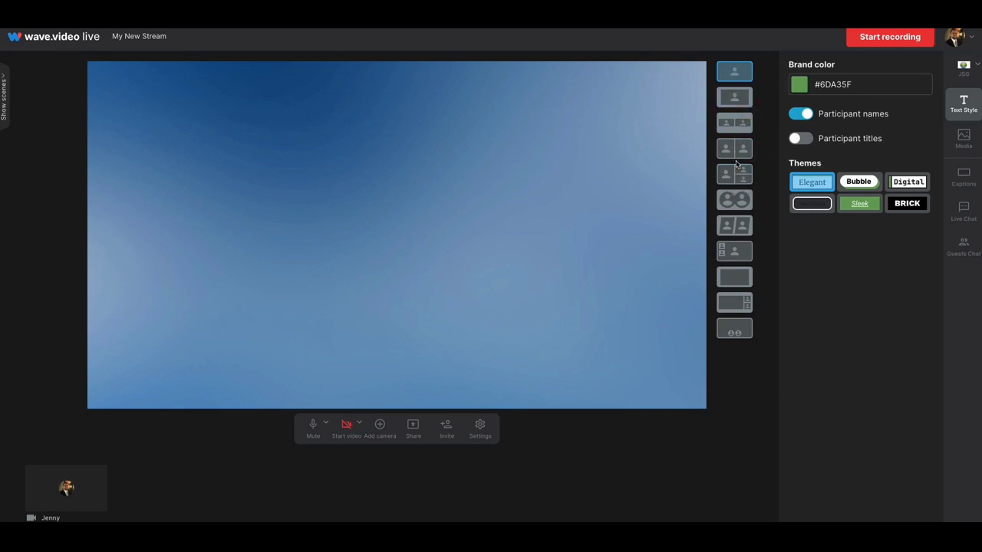
mouse_move(735, 278)
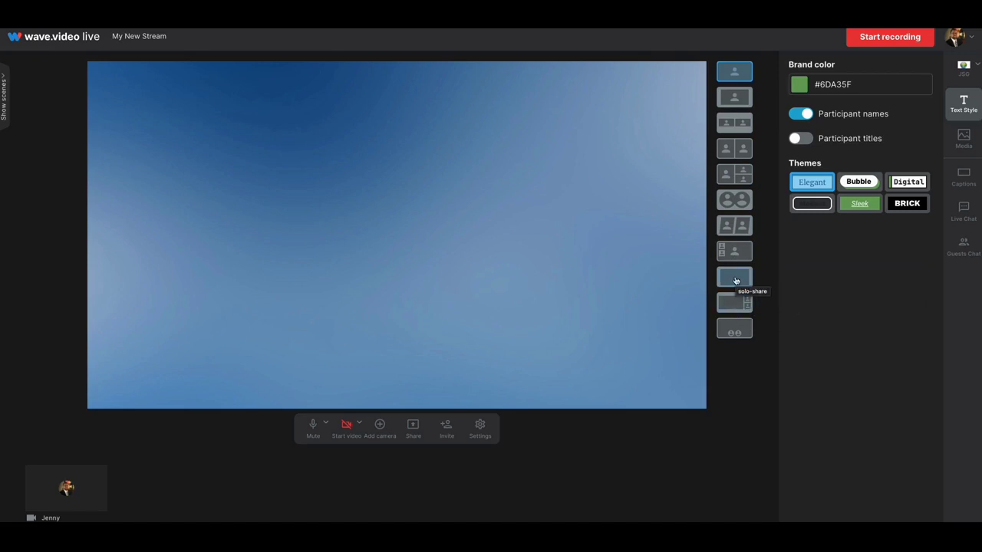
left_click(854, 204)
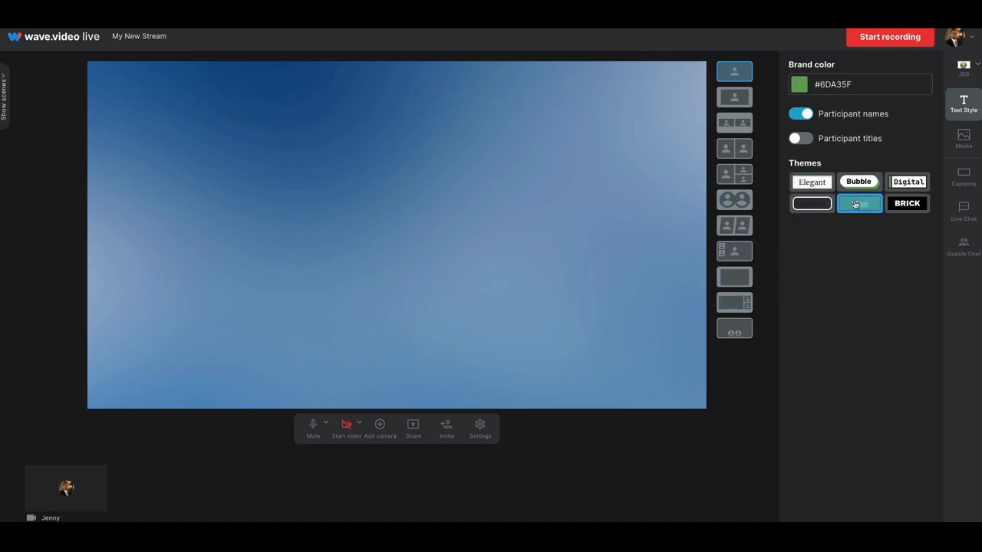
left_click(829, 205)
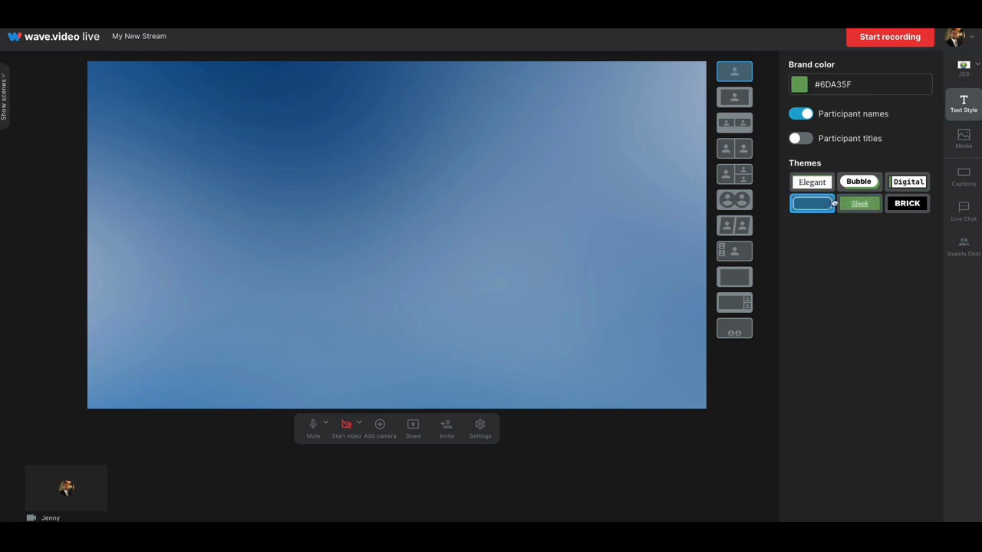
left_click(857, 188)
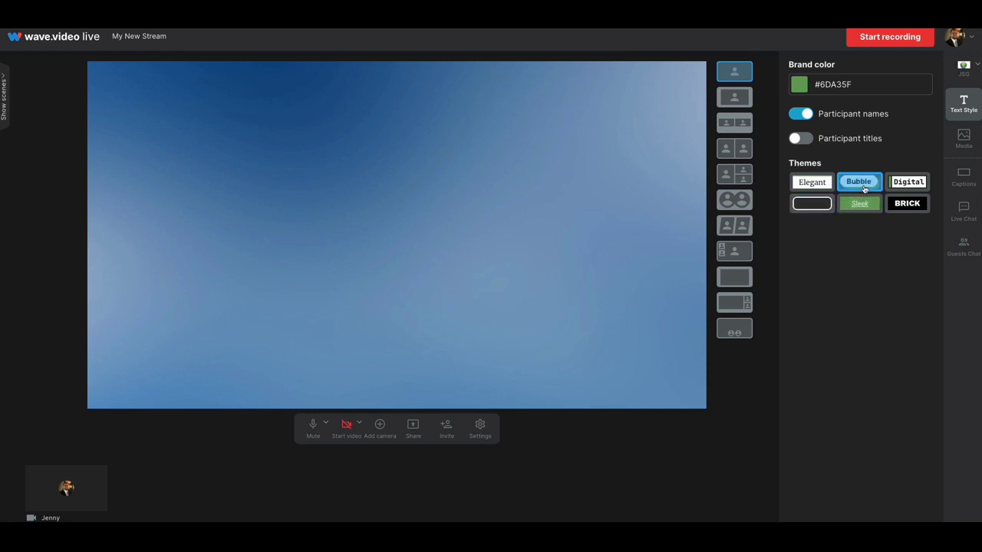
left_click(917, 188)
left_click(916, 206)
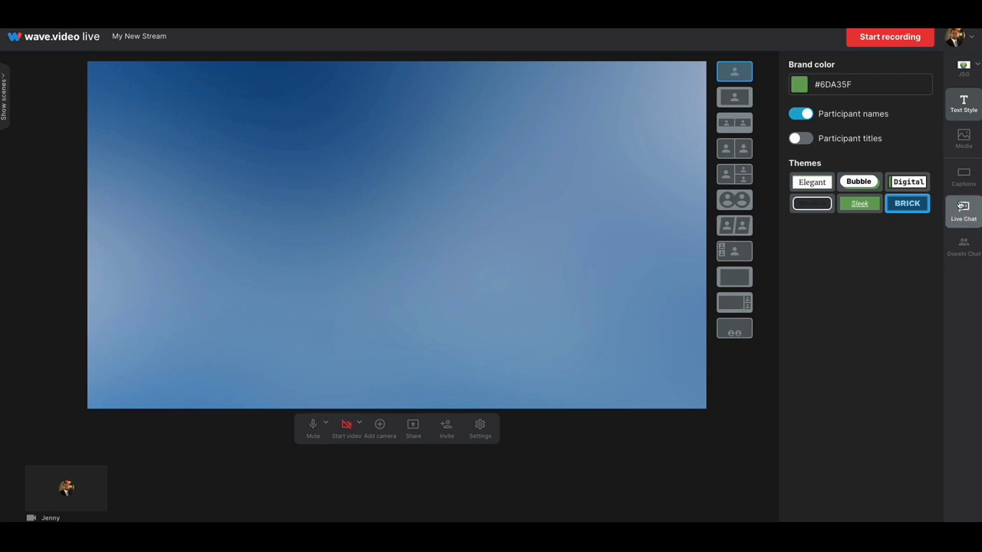
Check both chat panels, then show the 'See you next time' caption and Live Better ticker.
left_click(962, 207)
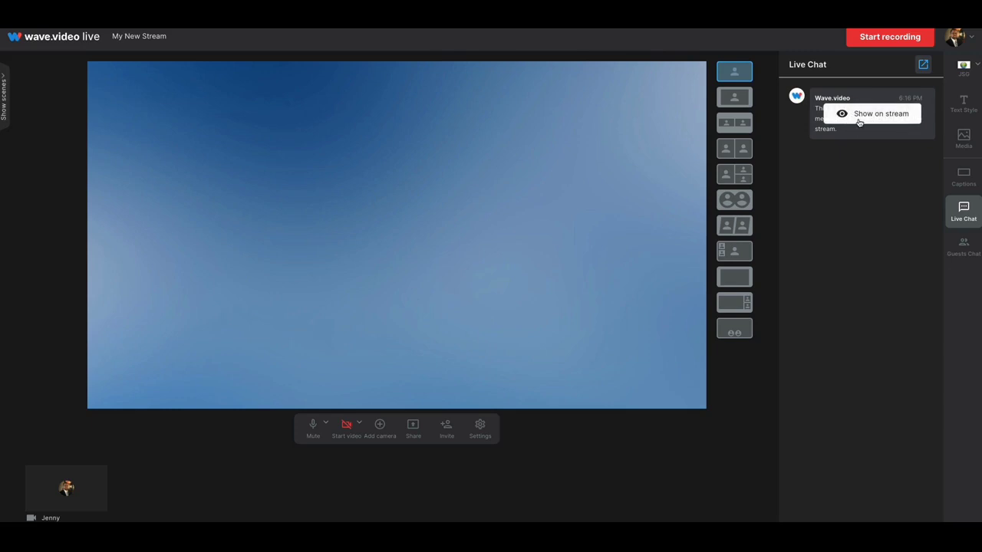
left_click(963, 247)
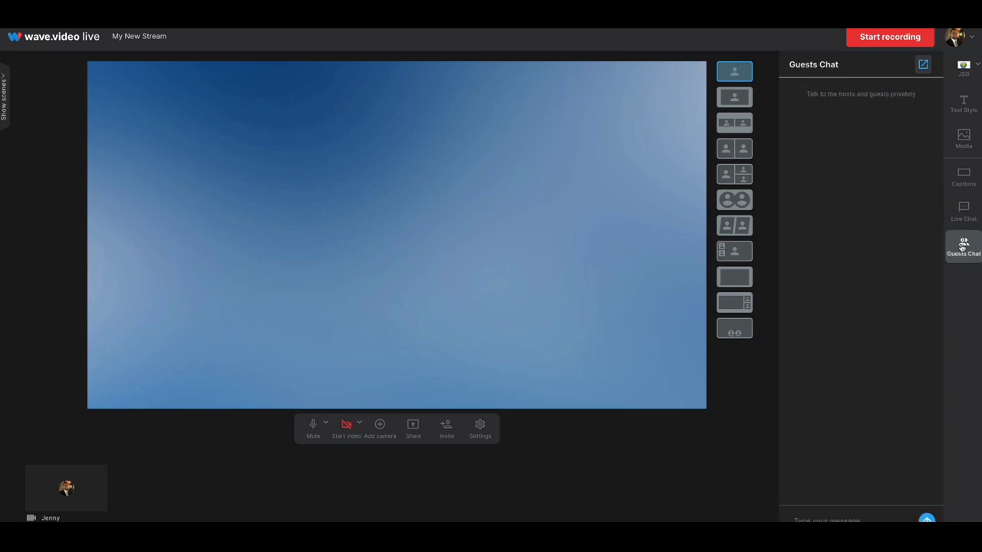
left_click(964, 178)
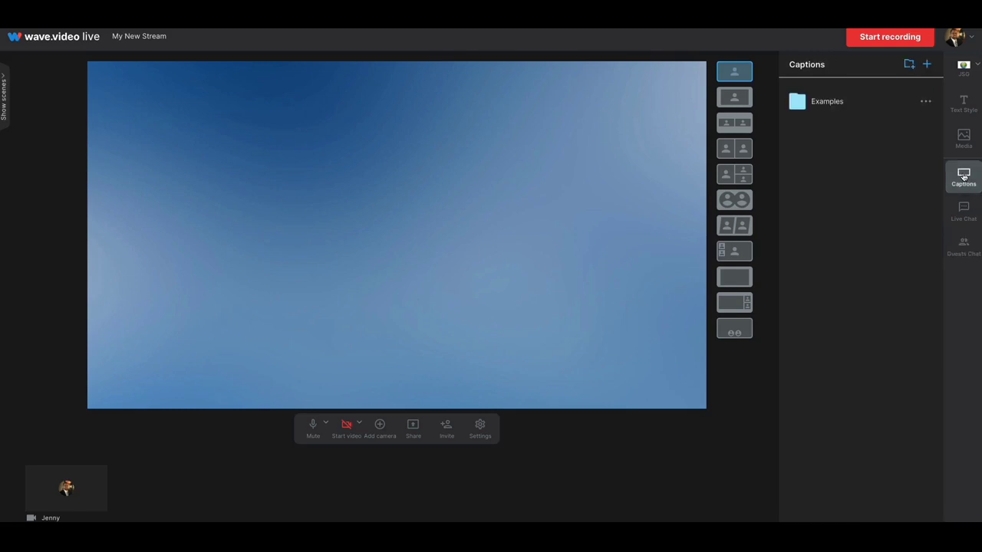
left_click(834, 107)
mouse_move(859, 136)
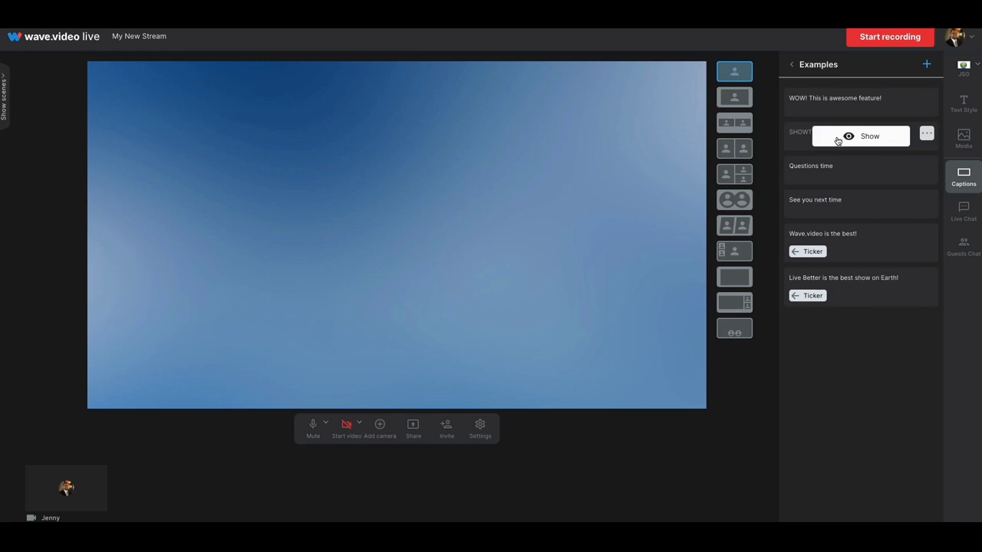
left_click(838, 138)
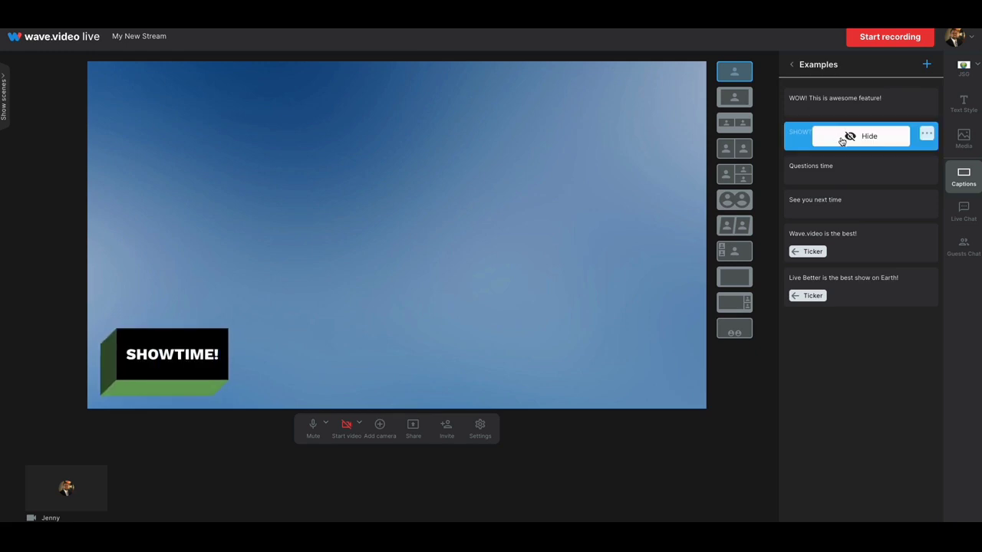
left_click(841, 178)
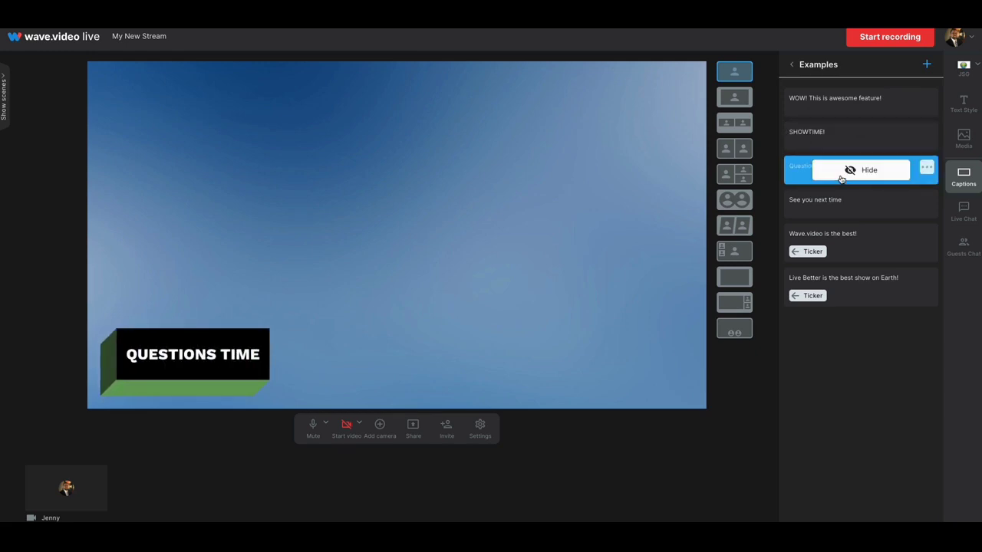
left_click(845, 211)
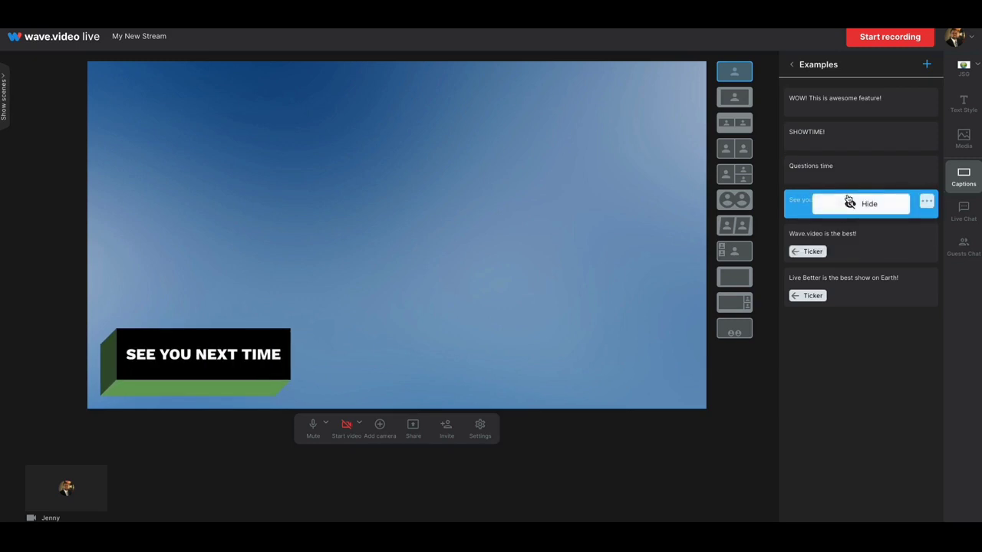
left_click(846, 286)
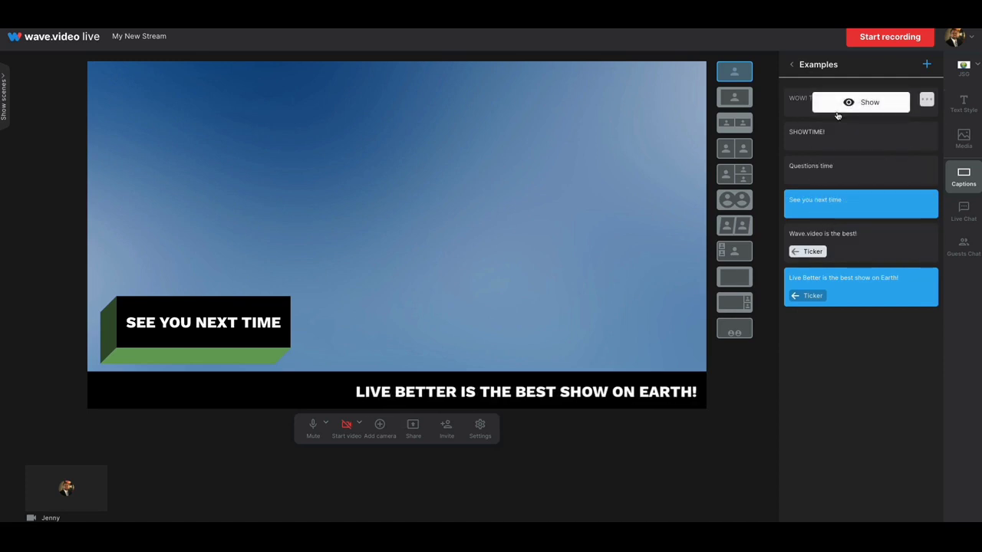
Show the 'WOW! This is awesome feature!' example caption in place of 'See you next time'.
left_click(837, 111)
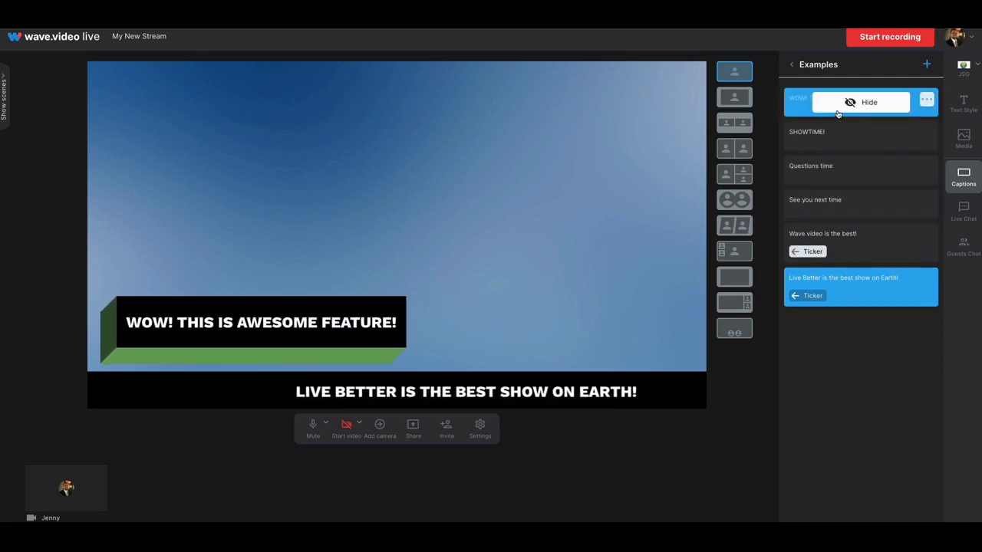